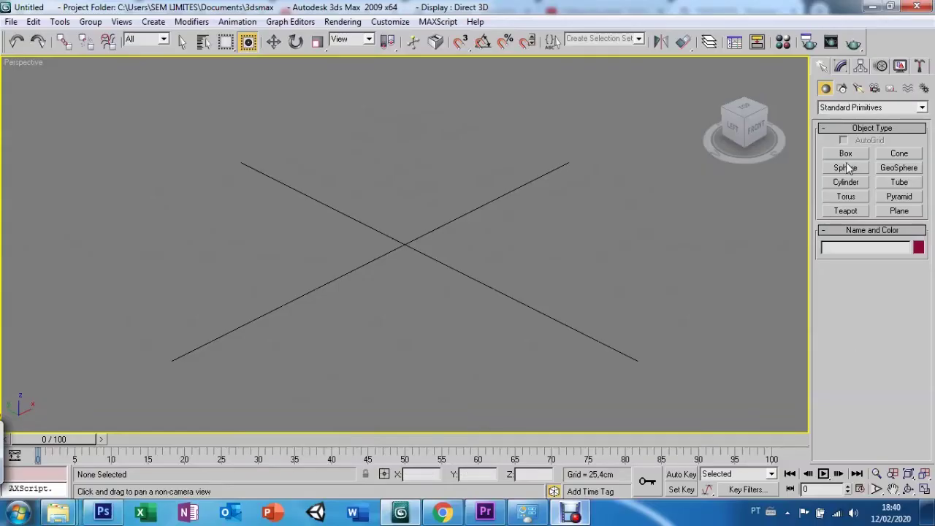
Create the cube Box01 in the Perspective viewport and switch on Auto Key at frame 0
left_click(845, 154)
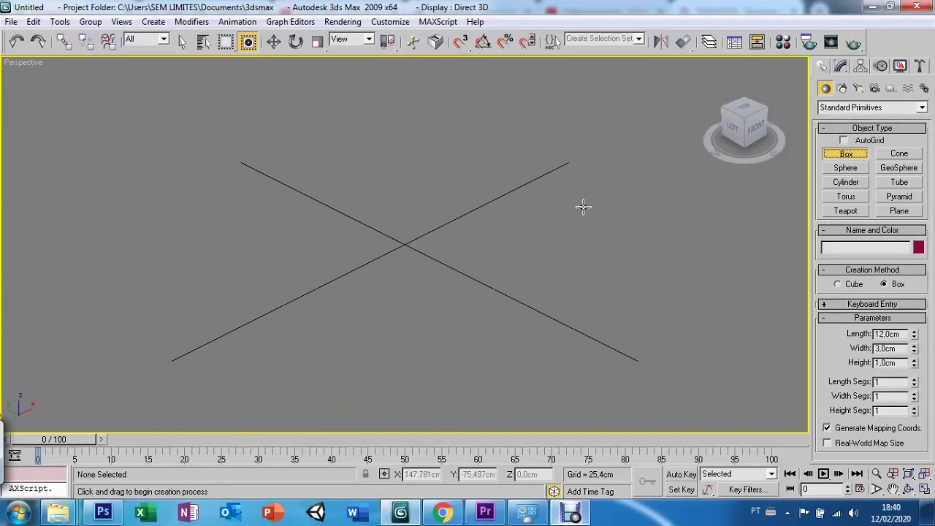
left_click_drag(212, 328, 235, 241)
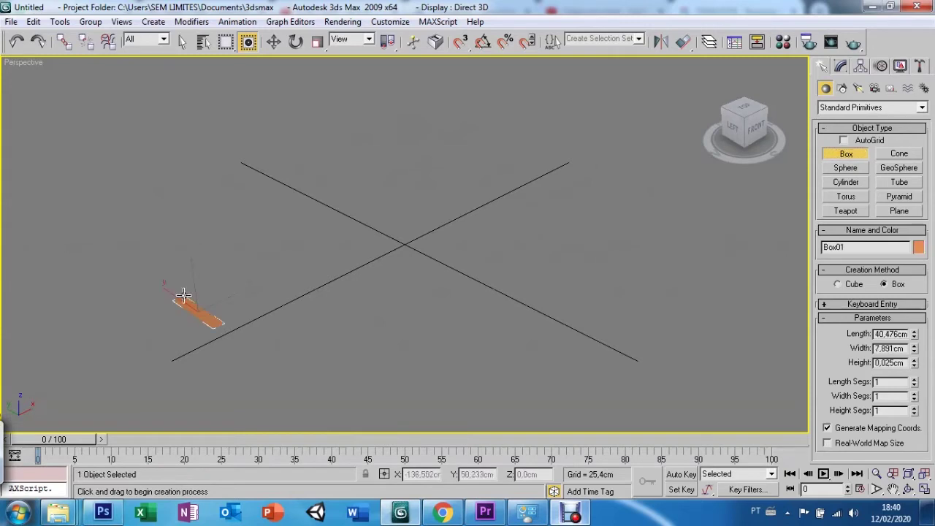
left_click(215, 136)
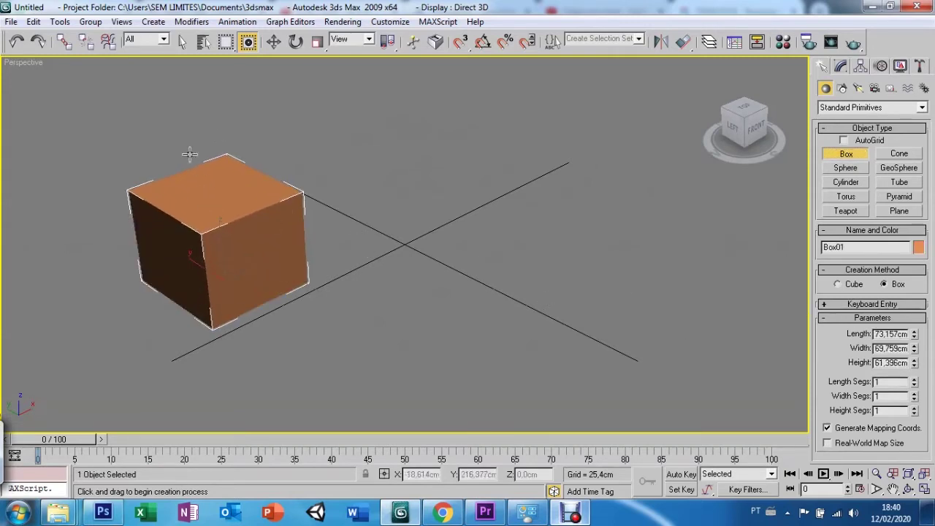
right_click(336, 171)
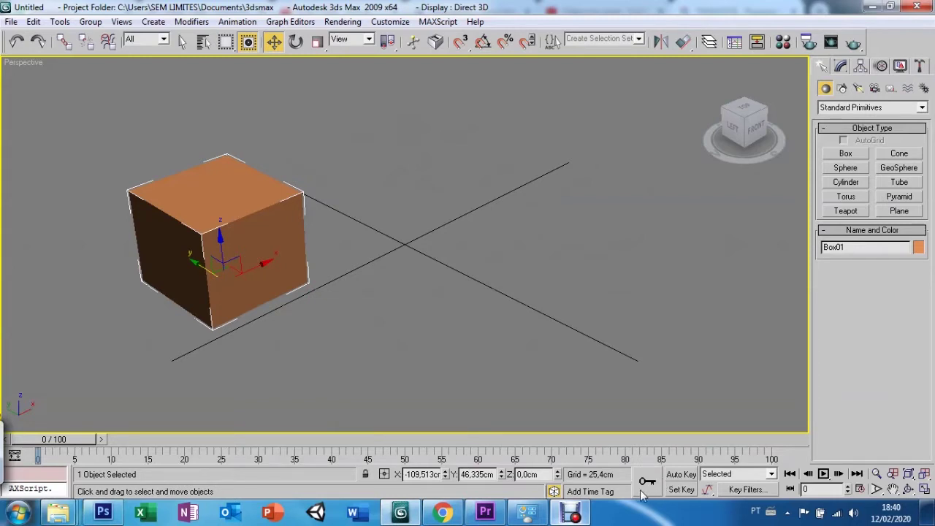
left_click(681, 474)
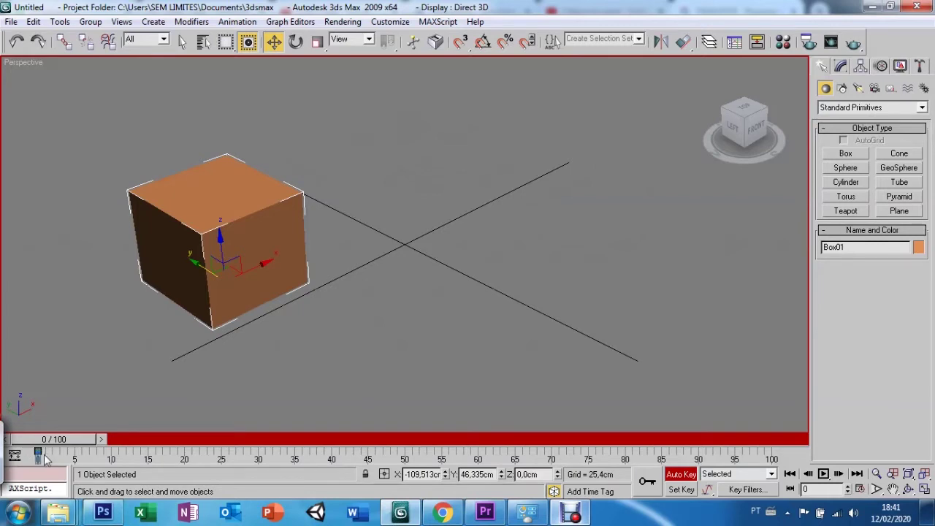
Move the time slider to frame 50 of the 100-frame timeline
mouse_move(40, 442)
left_mouse_down()
mouse_move(284, 453)
mouse_move(382, 444)
left_mouse_up()
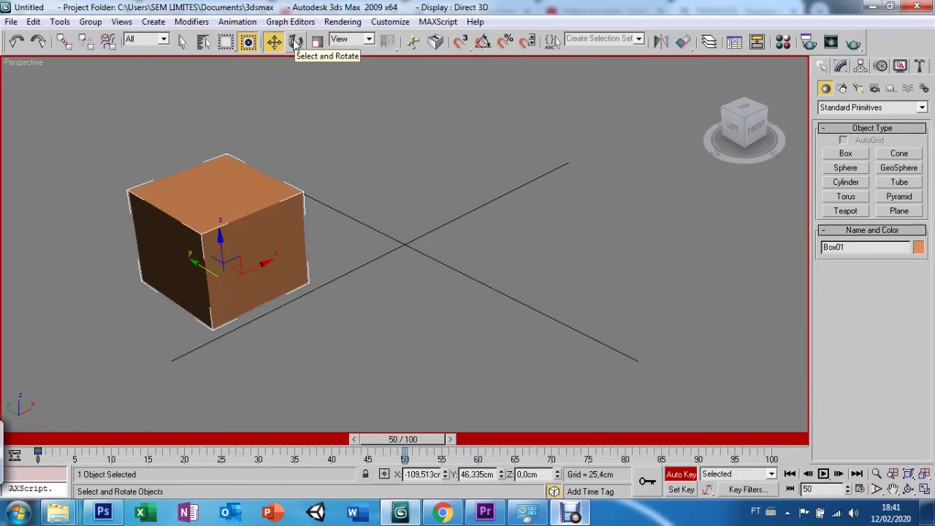
At frame 50, rotate the box around its vertical axis and move it up and right
left_click(295, 42)
left_click_drag(226, 311, 357, 226)
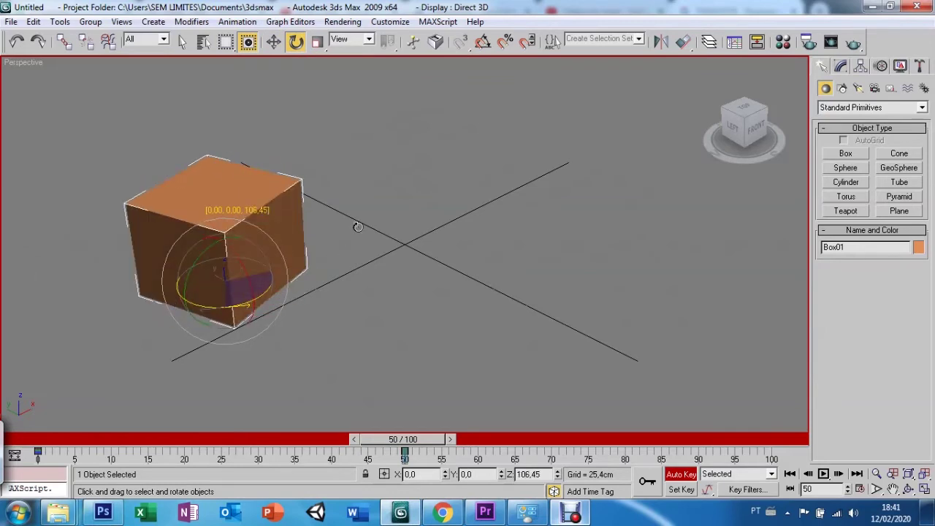
key("w")
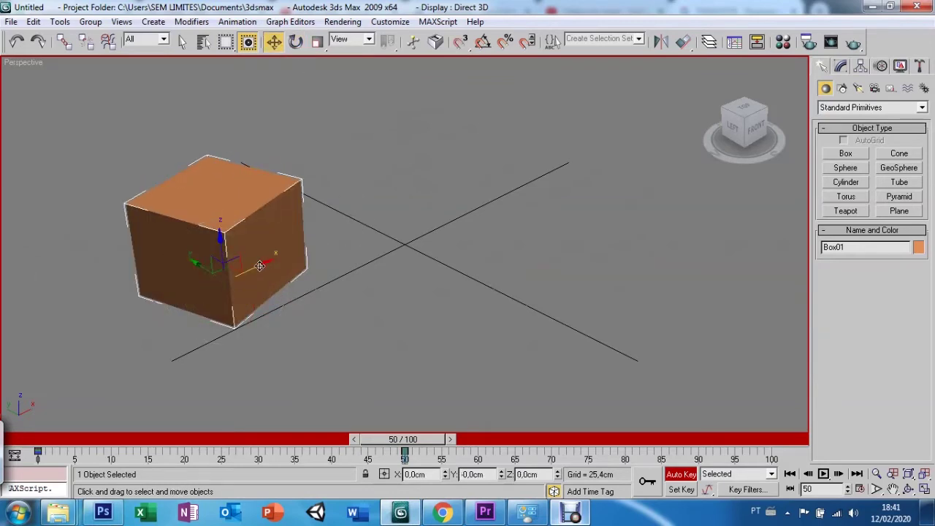
left_click_drag(260, 267, 340, 228)
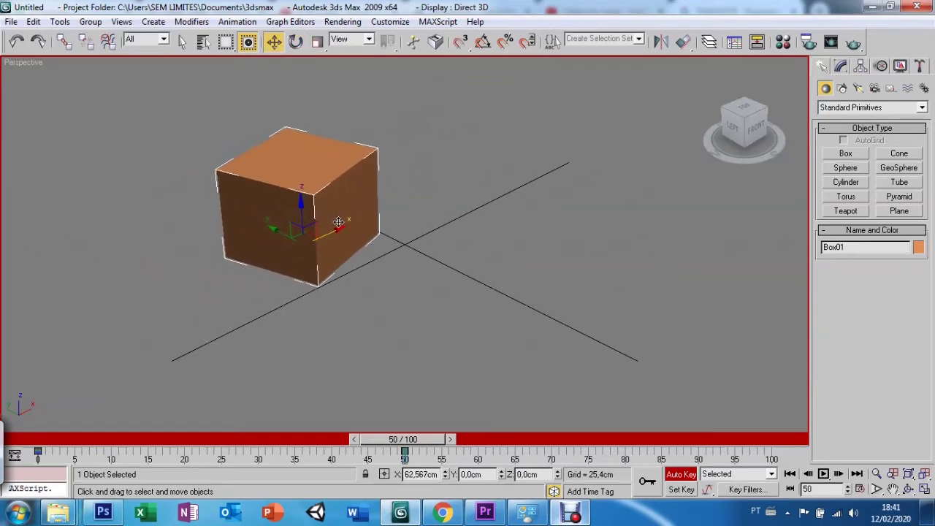
At frame 100, tilt the box about its X axis and scale it down uniformly
left_click_drag(420, 441, 774, 439)
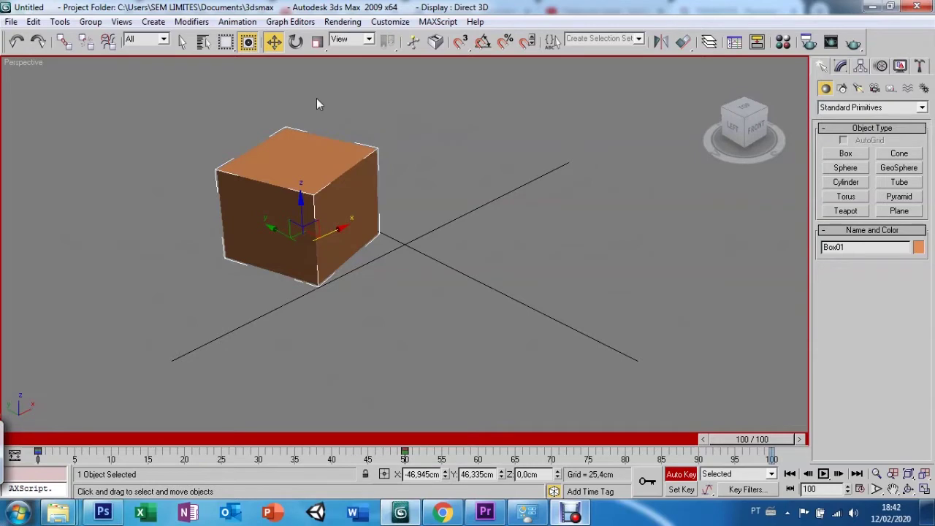
left_click(295, 42)
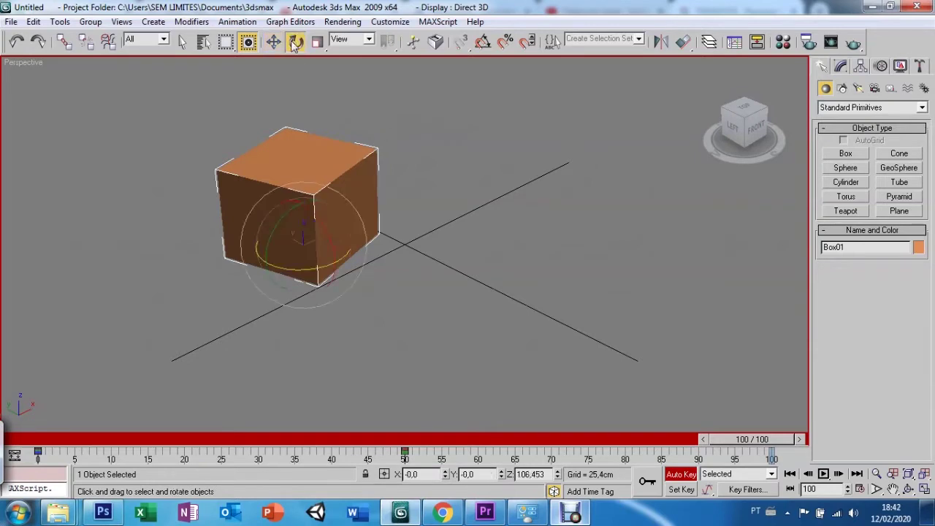
mouse_move(310, 229)
left_mouse_down()
mouse_move(349, 245)
mouse_move(306, 192)
mouse_move(336, 241)
left_mouse_up()
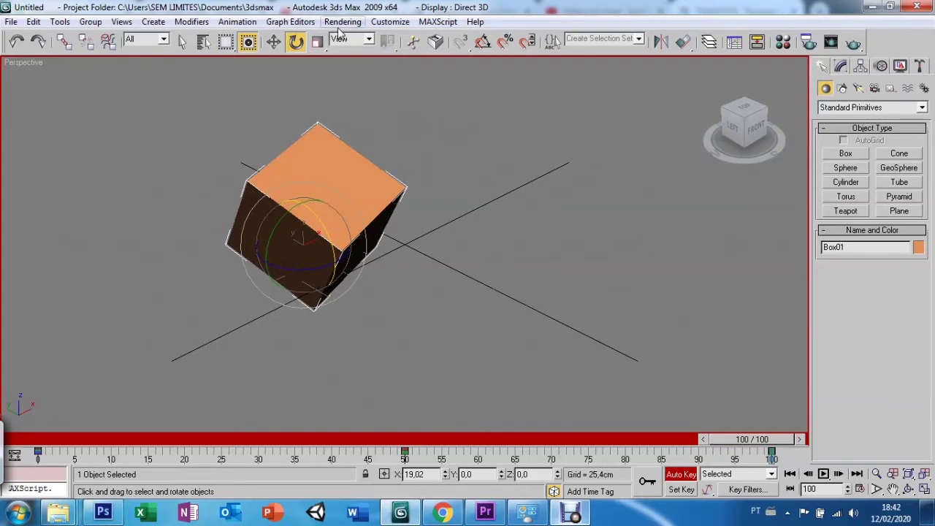
key("r")
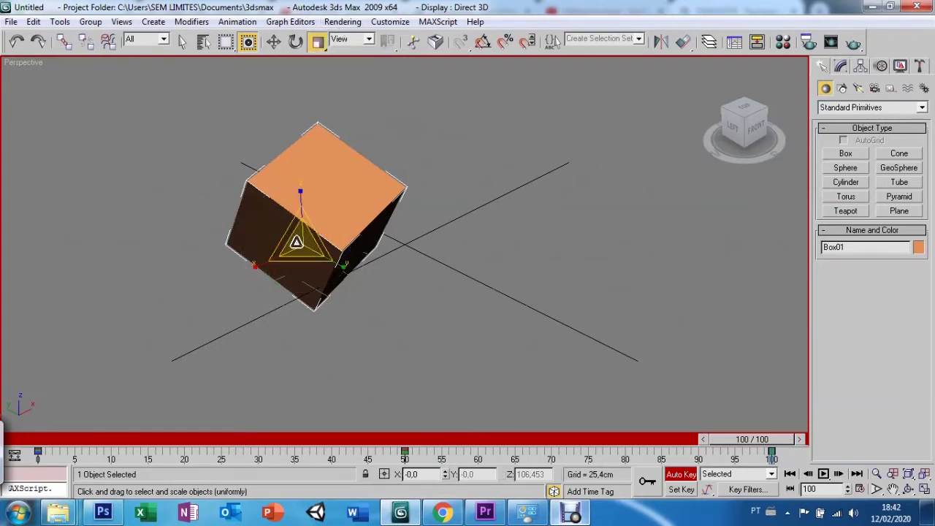
left_click_drag(299, 246, 303, 292)
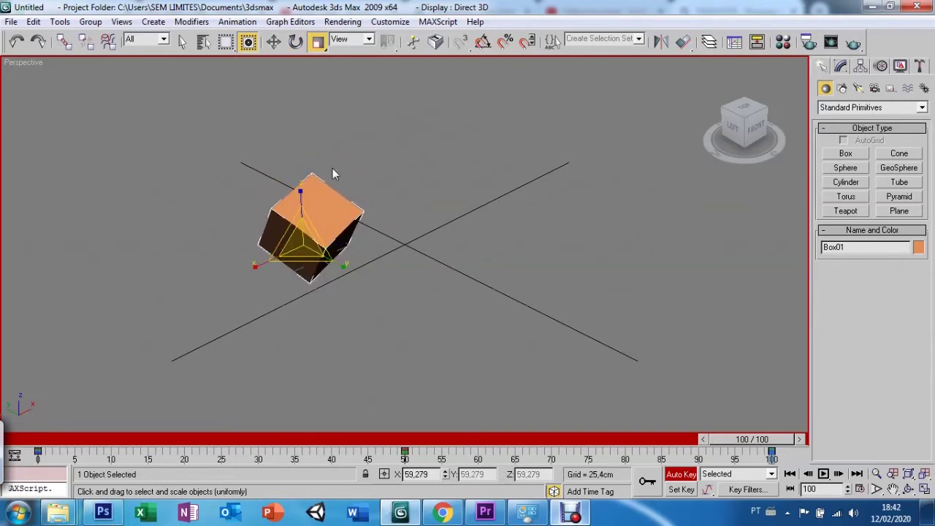
left_click(860, 490)
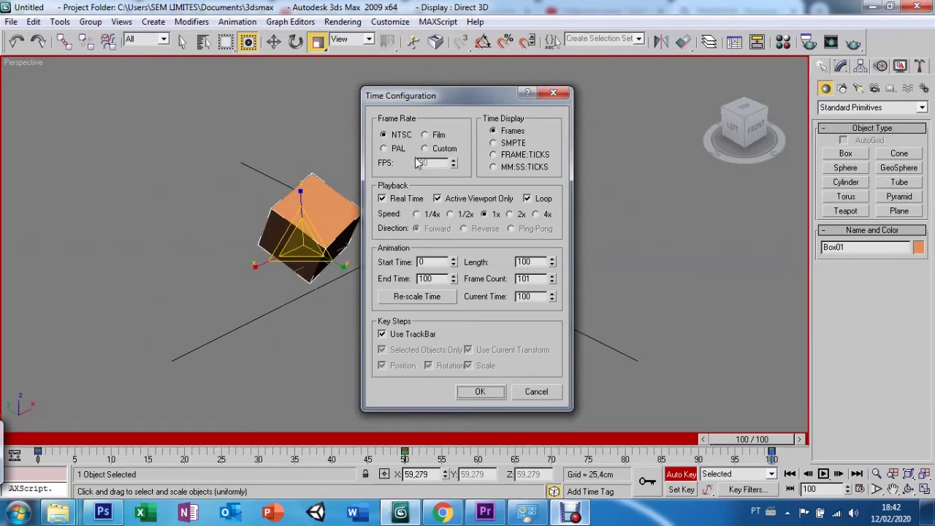
Switch the frame rate from PAL to Custom, set FPS to 30, and confirm
left_click(384, 148)
left_click(430, 152)
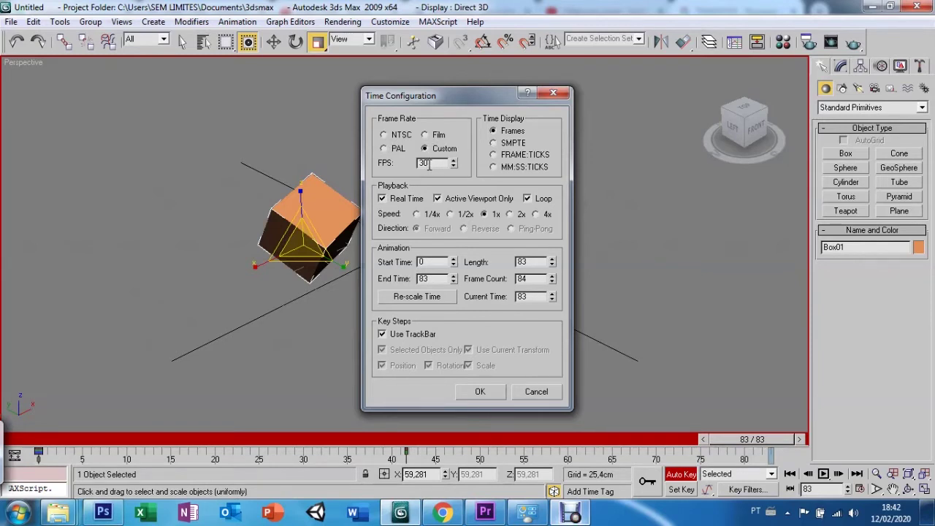
double_click(435, 163)
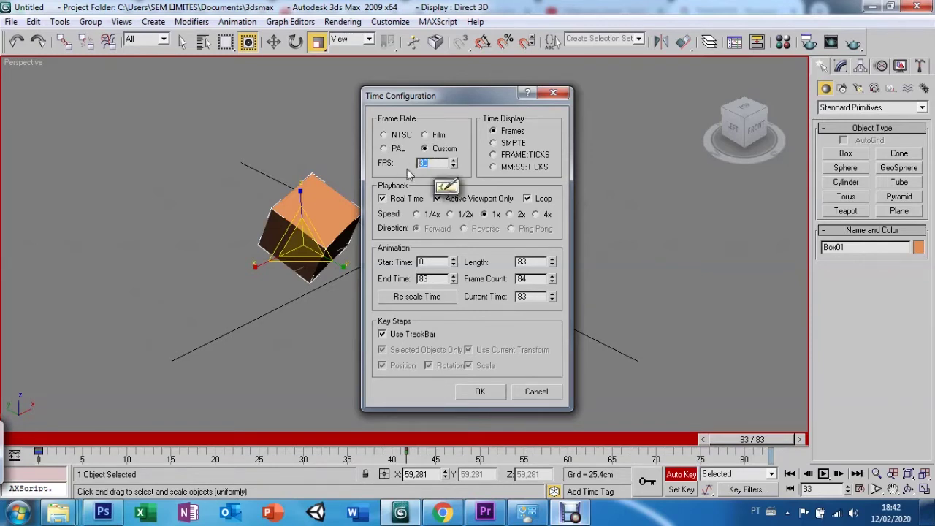
type("60")
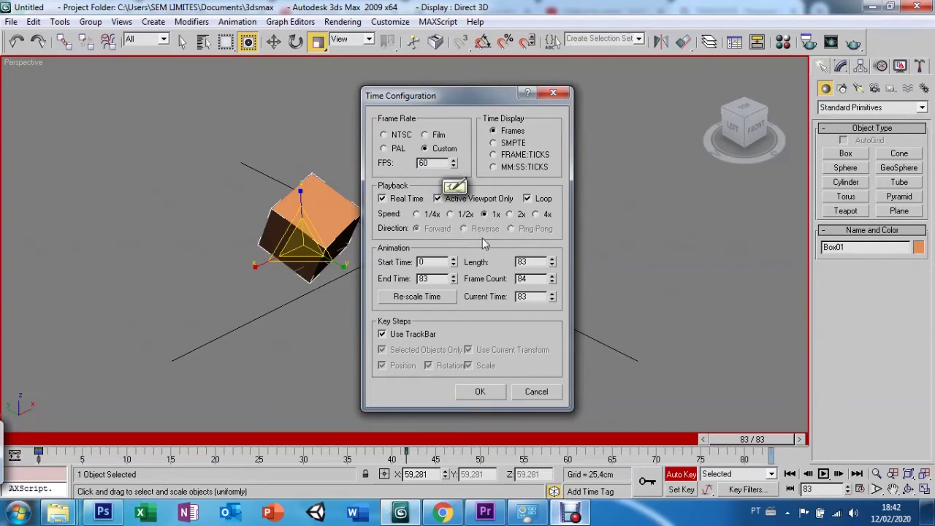
double_click(434, 163)
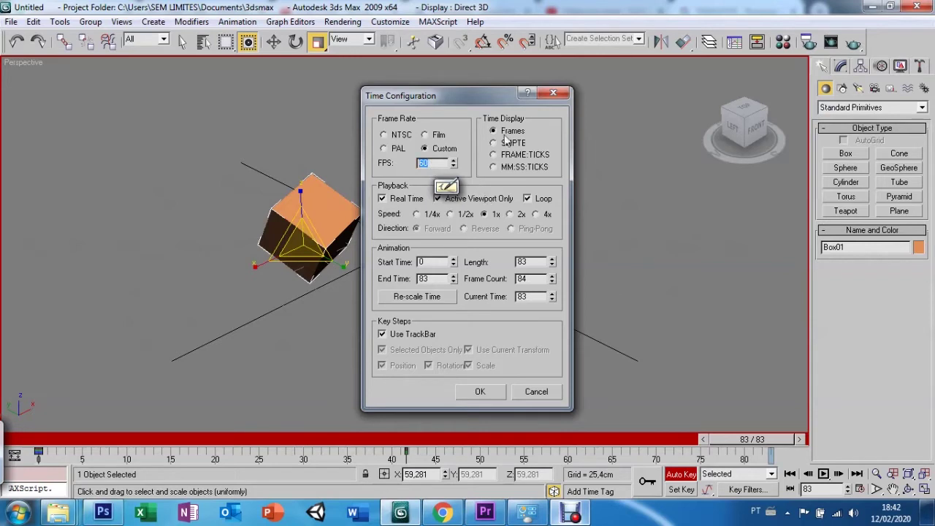
type("3")
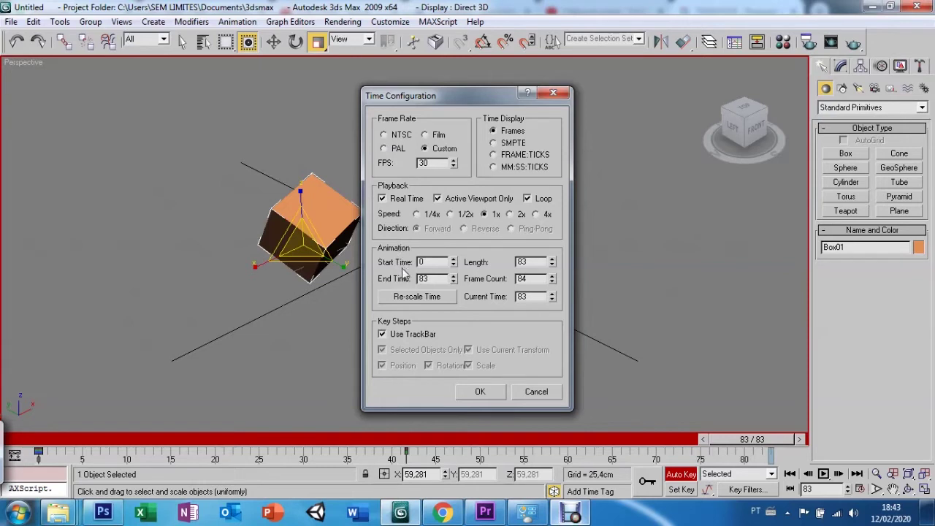
left_click(475, 393)
Play back the box animation from the start, stop it, and return to frame 100
left_click_drag(747, 438, 69, 443)
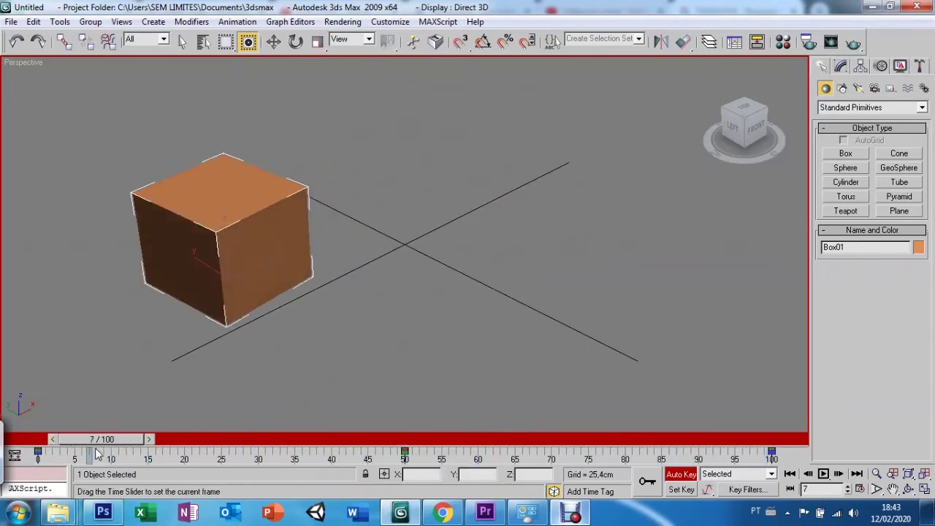
key("r")
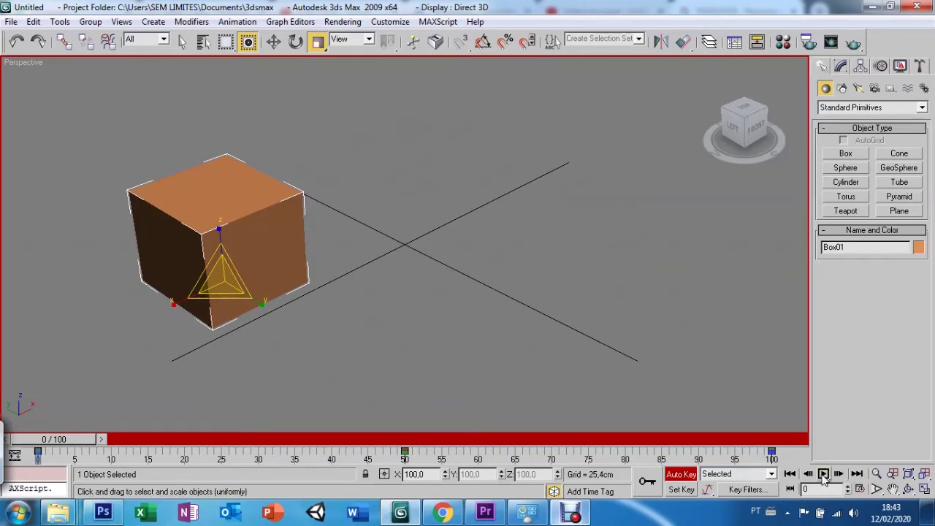
left_click(824, 474)
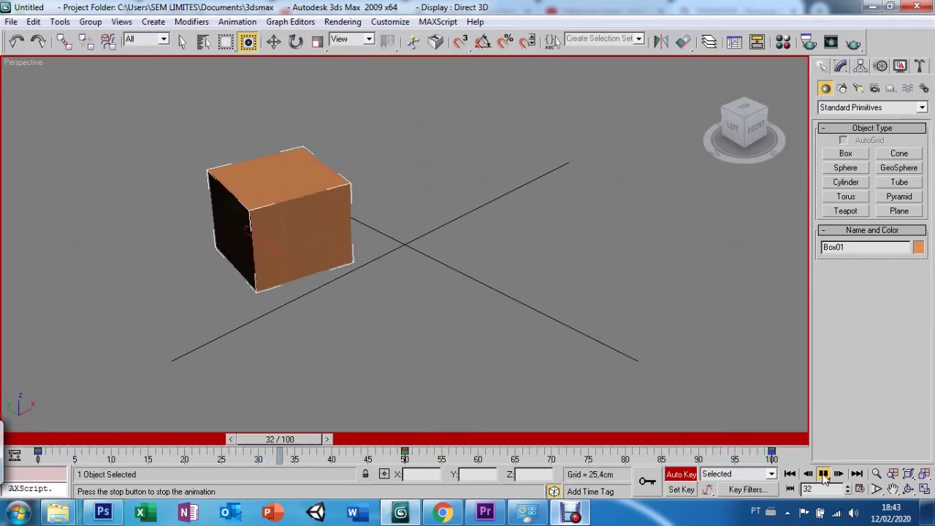
left_click(824, 474)
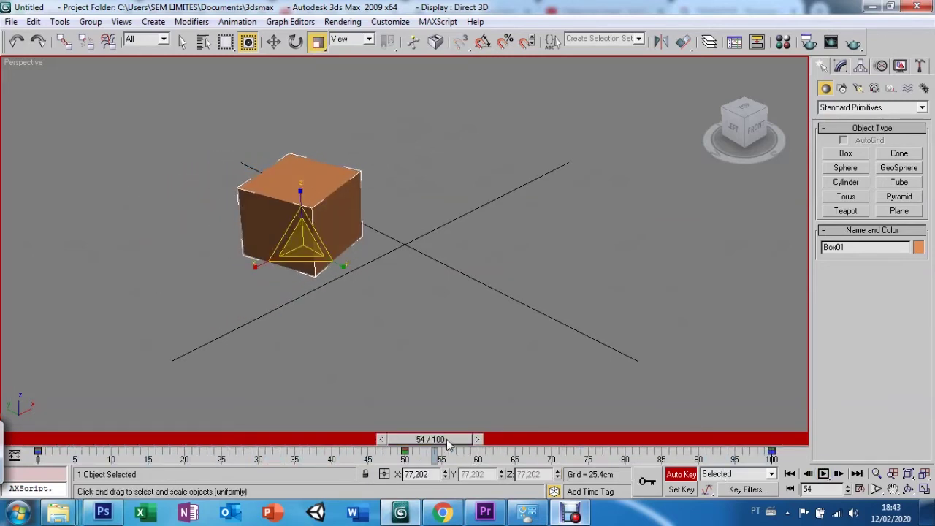
left_click_drag(445, 439, 760, 439)
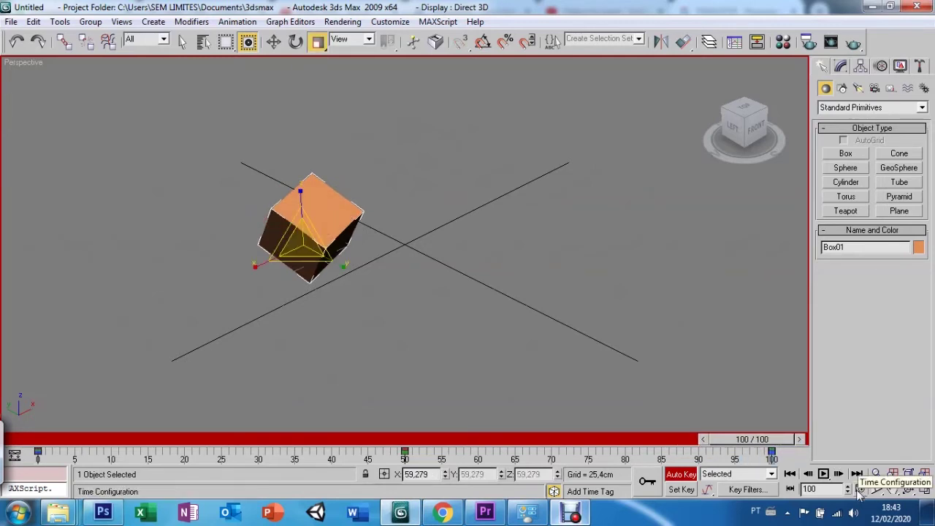
Set the End Time to 300 frames, scrub the lengthened timeline, and open Re-scale Time
left_click(860, 490)
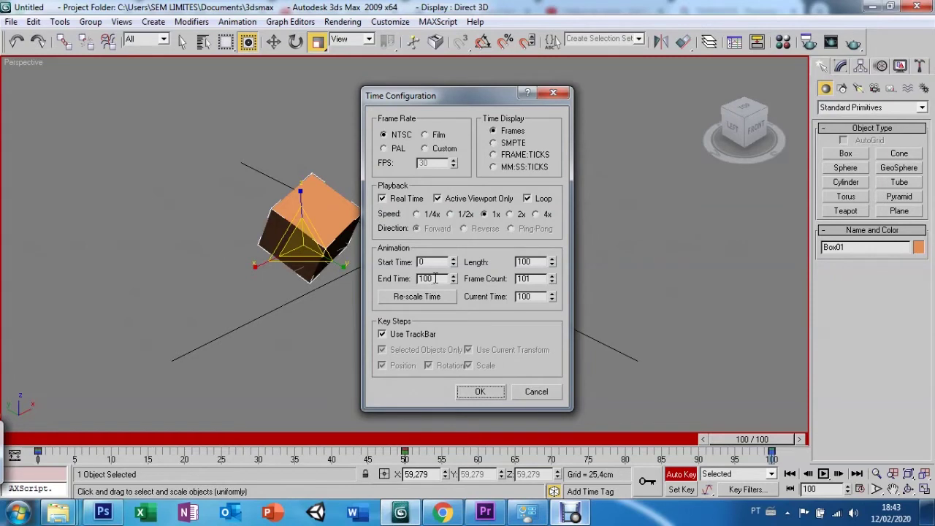
double_click(436, 278)
type("300")
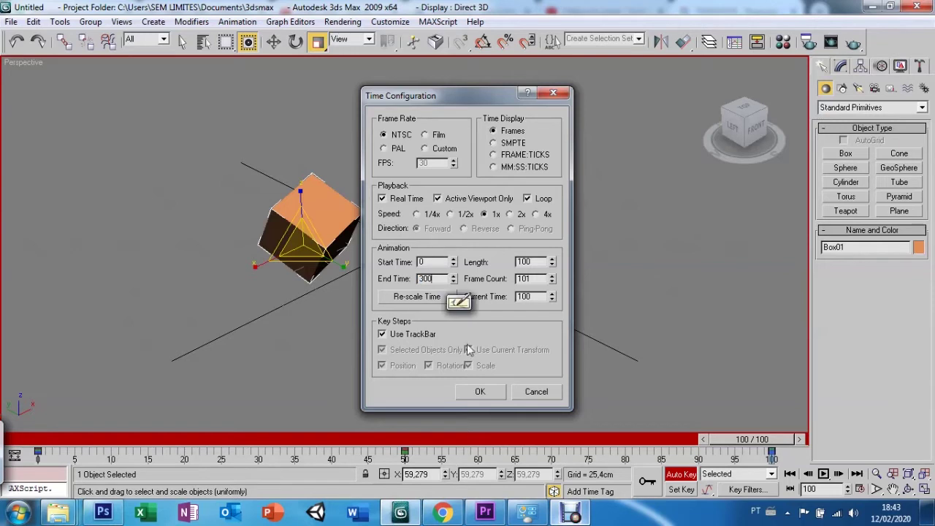
left_click(480, 392)
mouse_move(292, 440)
left_mouse_down()
mouse_move(88, 439)
mouse_move(629, 436)
mouse_move(748, 424)
mouse_move(714, 439)
mouse_move(396, 442)
mouse_move(163, 473)
mouse_move(198, 441)
mouse_move(397, 440)
left_mouse_up()
key("r")
left_click(859, 493)
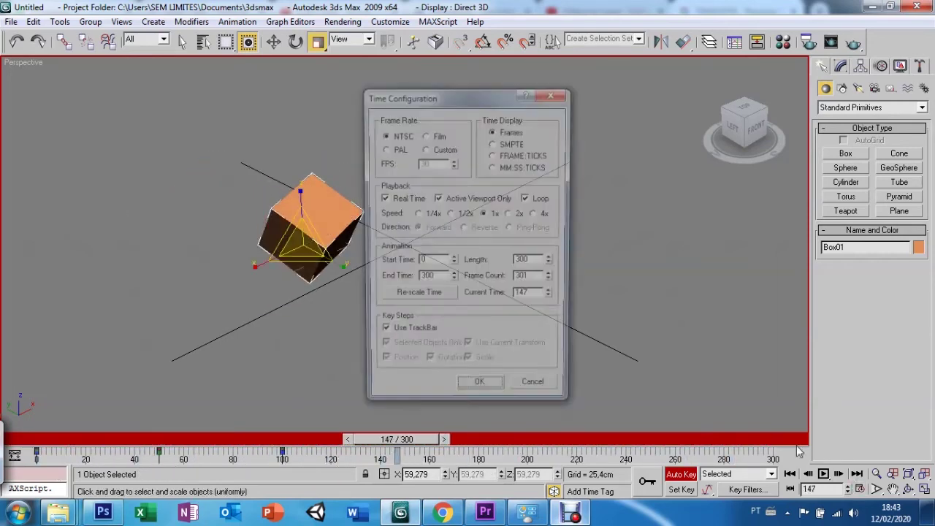
left_click(423, 299)
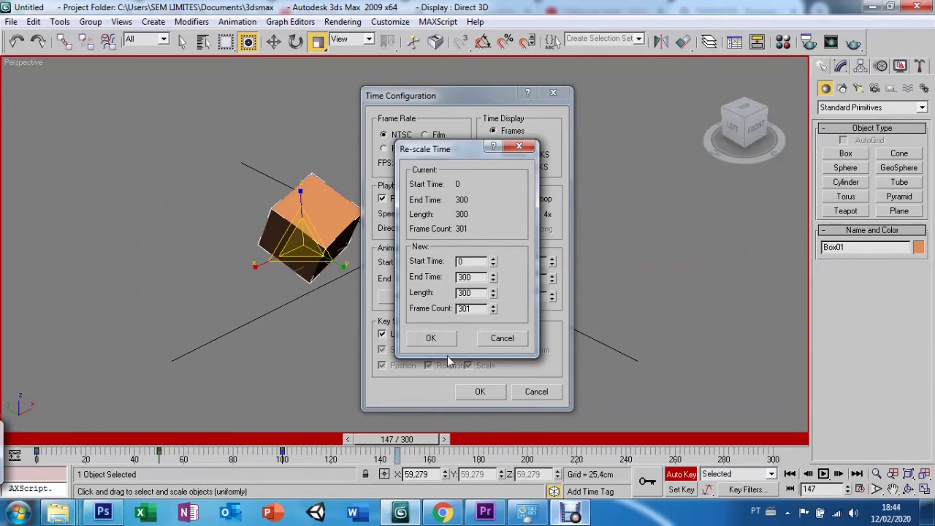
Close Re-scale Time and Time Configuration without changes, and scrub back toward frame 96
left_click(431, 339)
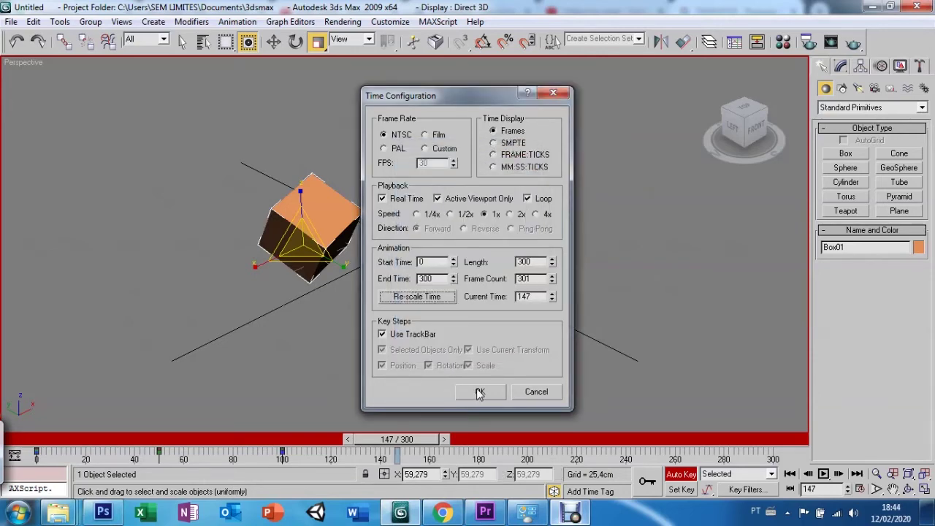
left_click(480, 393)
mouse_move(396, 439)
left_mouse_down()
mouse_move(271, 470)
mouse_move(22, 439)
mouse_move(292, 439)
left_mouse_up()
key("r")
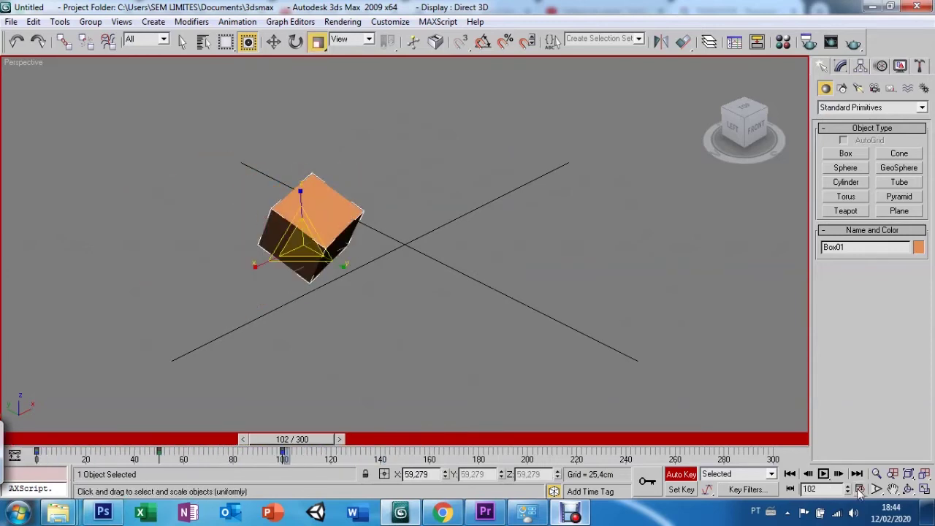
Reopen Time Configuration and Re-scale Time, then close both without changes
left_click(856, 490)
left_click(436, 298)
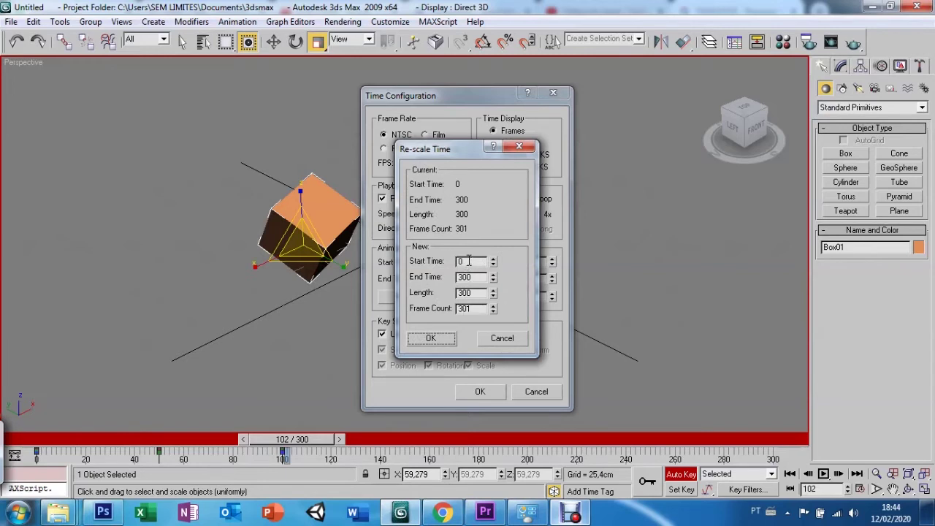
left_click(431, 338)
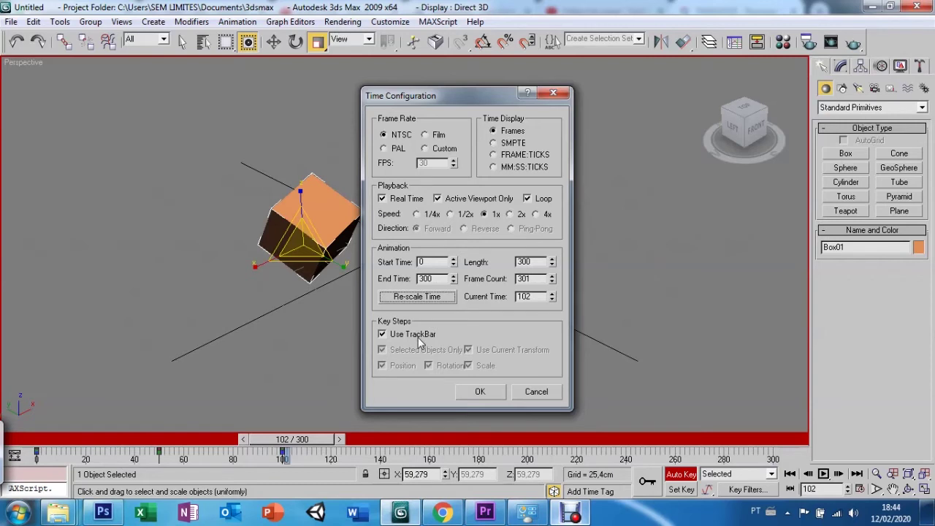
left_click(485, 393)
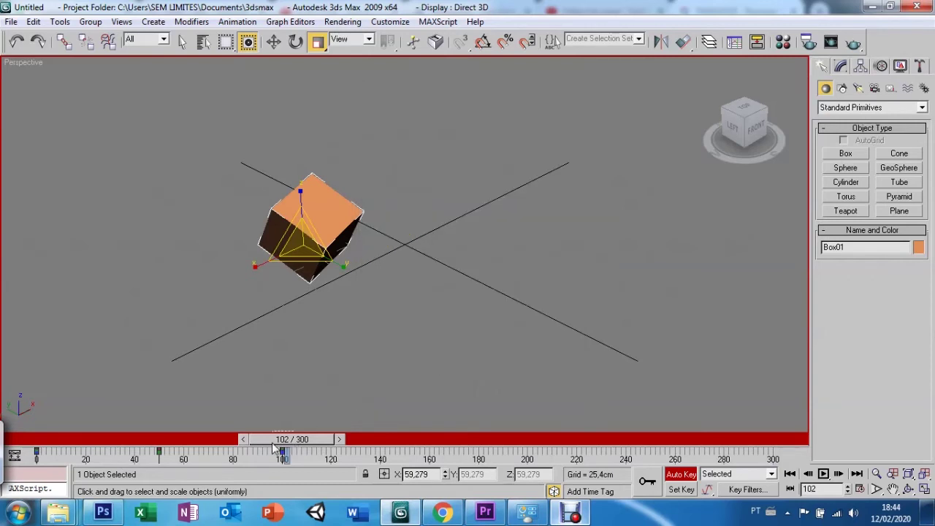
left_click(330, 452)
Scrub back to frame 69, reselect the orange box, and open Time Configuration
mouse_move(340, 449)
left_mouse_down()
mouse_move(386, 439)
mouse_move(63, 439)
mouse_move(213, 439)
left_mouse_up()
key("r")
left_click(297, 232)
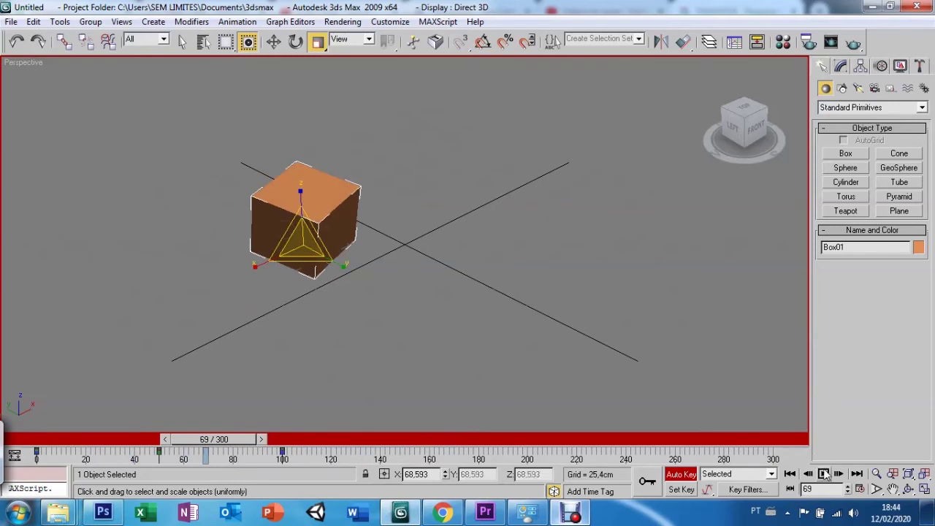
left_click(860, 489)
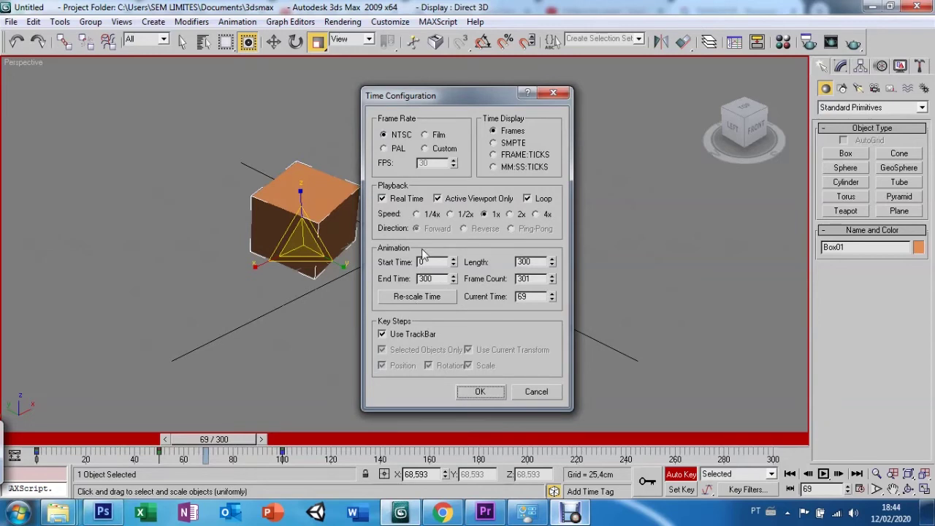
In Re-scale Time, select the New End Time 300, tab to Frame Count, and confirm both dialogs
left_click(418, 304)
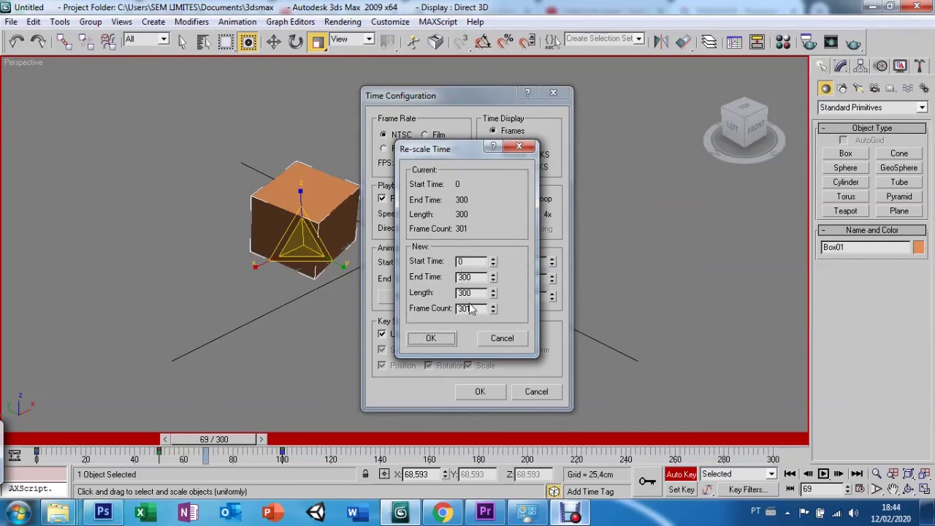
left_click_drag(468, 278, 459, 280)
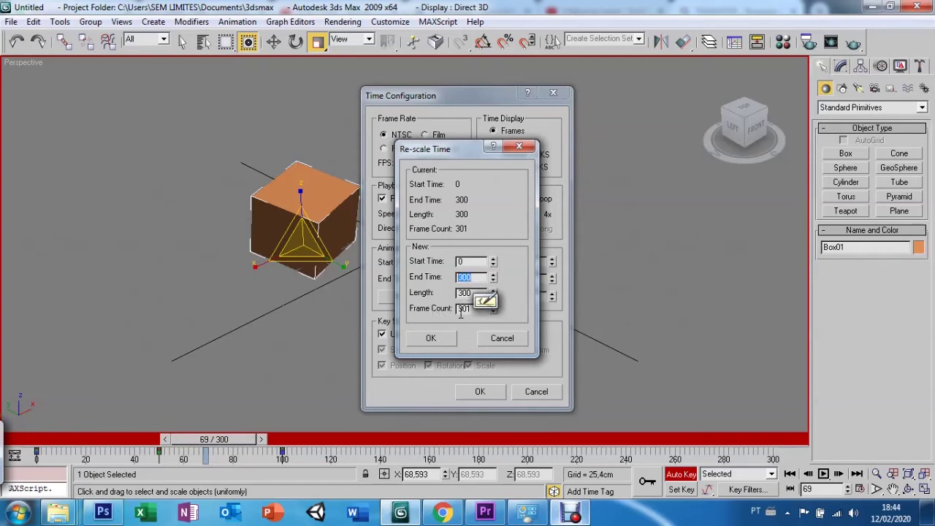
key("Tab")
key("Tab")
left_click(432, 339)
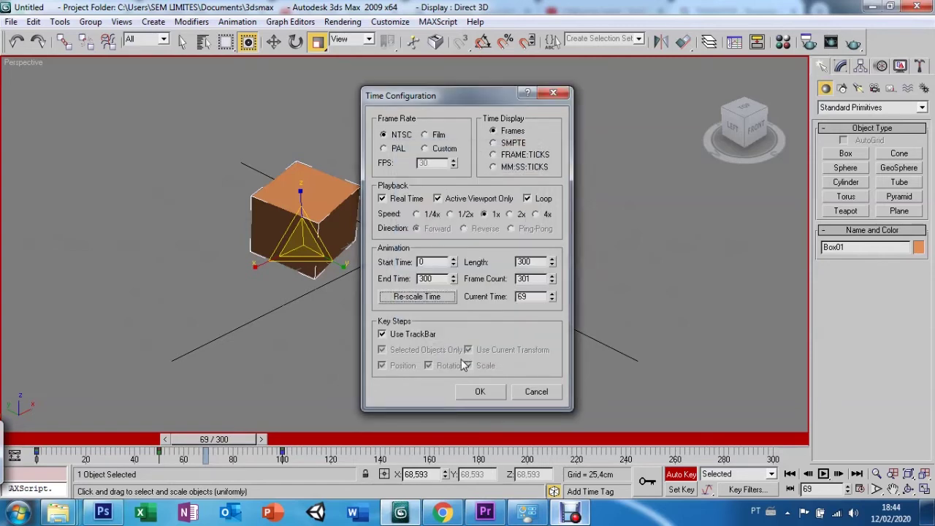
left_click(479, 390)
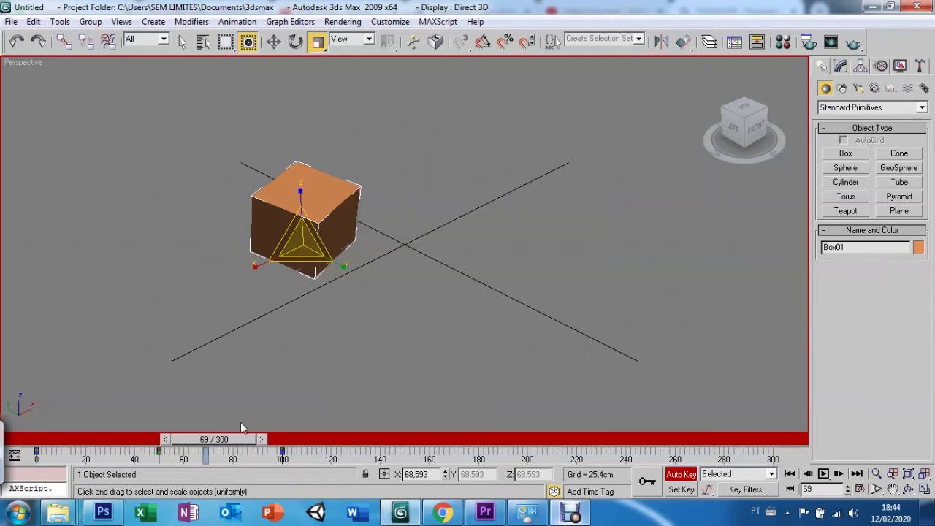
Scrub the time slider to frame 300 and reopen Time Configuration
mouse_move(226, 440)
left_mouse_down()
mouse_move(321, 449)
mouse_move(737, 416)
mouse_move(778, 436)
left_mouse_up()
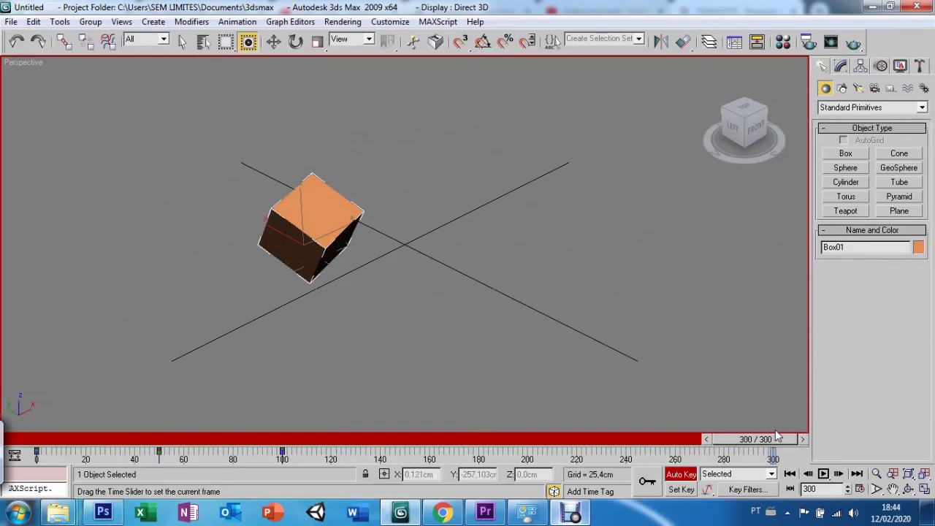
key("r")
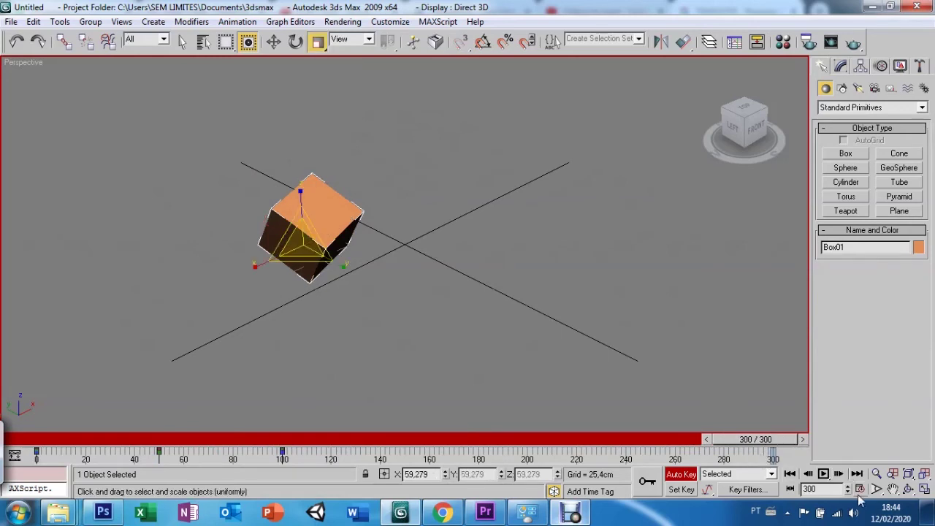
left_click(859, 488)
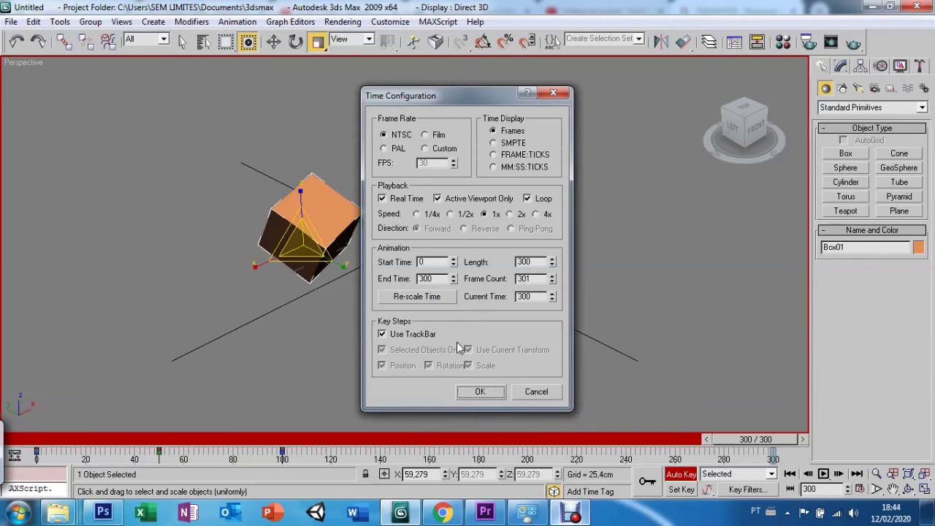
left_click(59, 512)
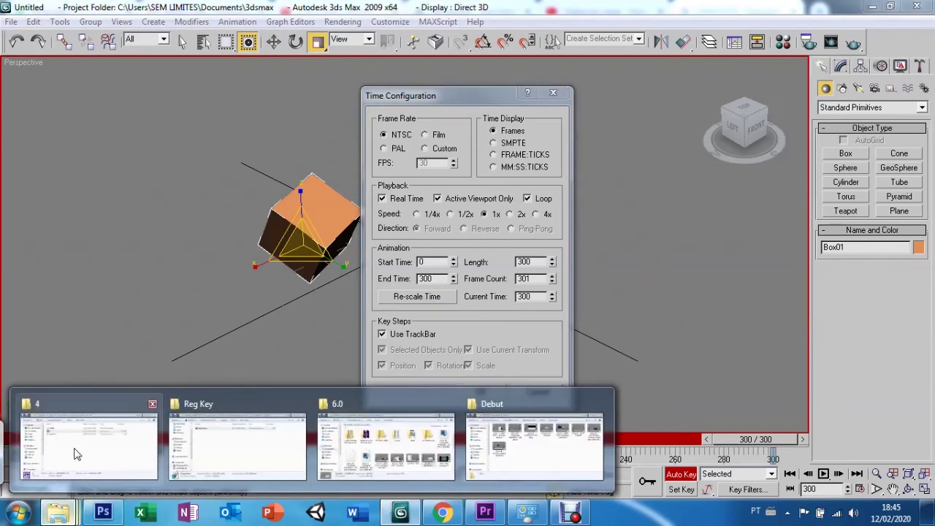
left_click(75, 455)
double_click(358, 209)
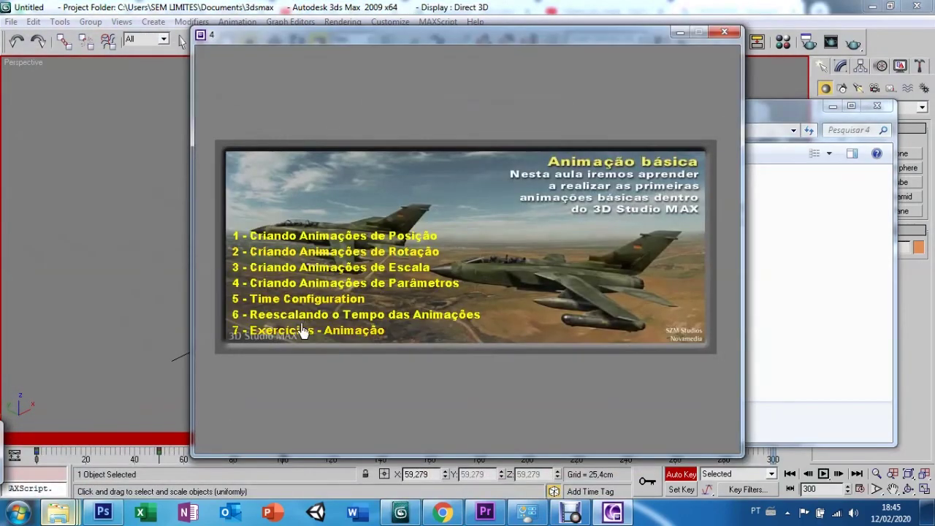
left_click(303, 335)
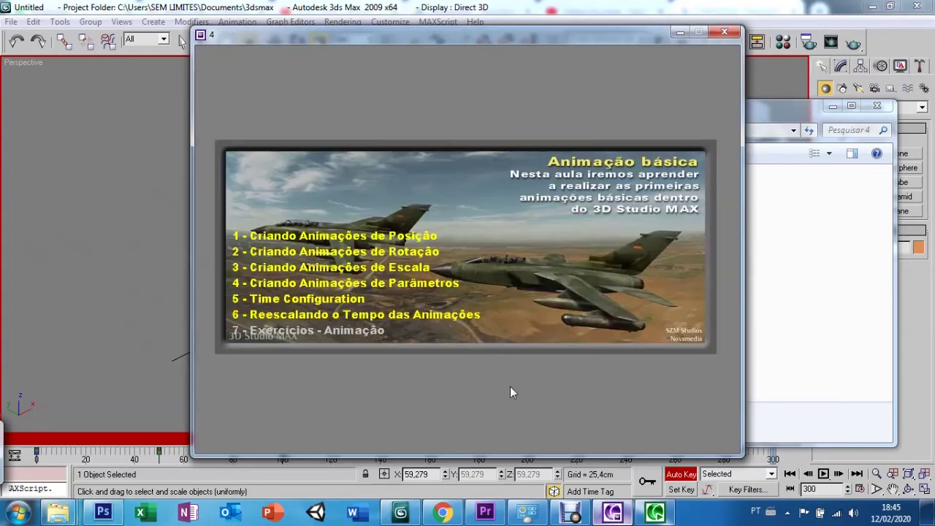
left_click(363, 319)
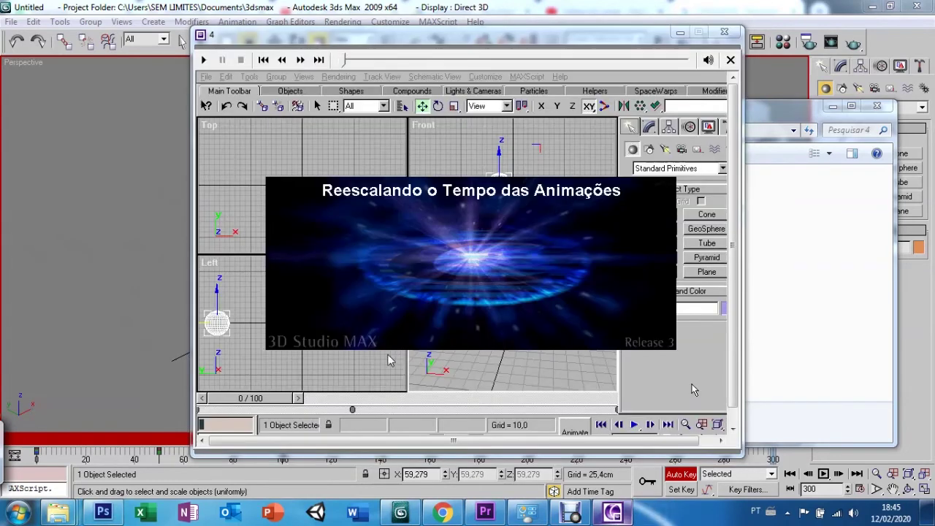
left_click(454, 60)
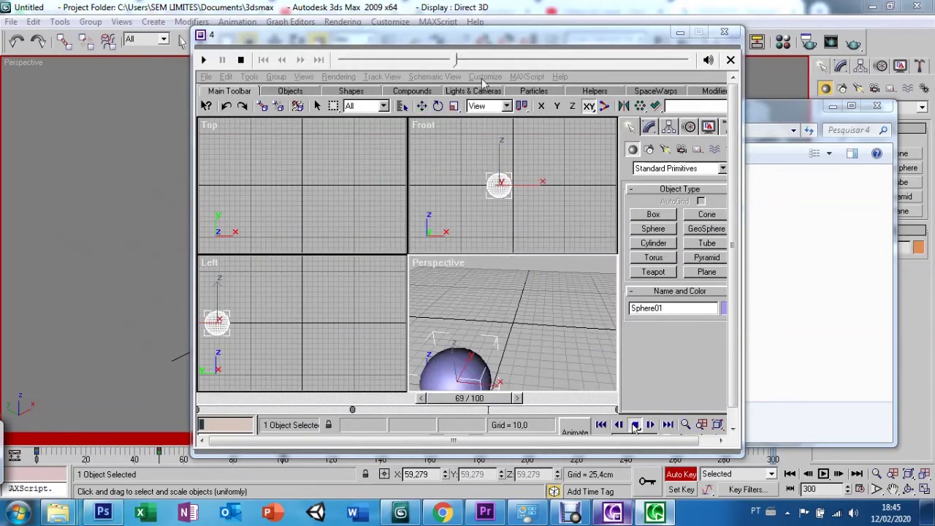
left_click(496, 60)
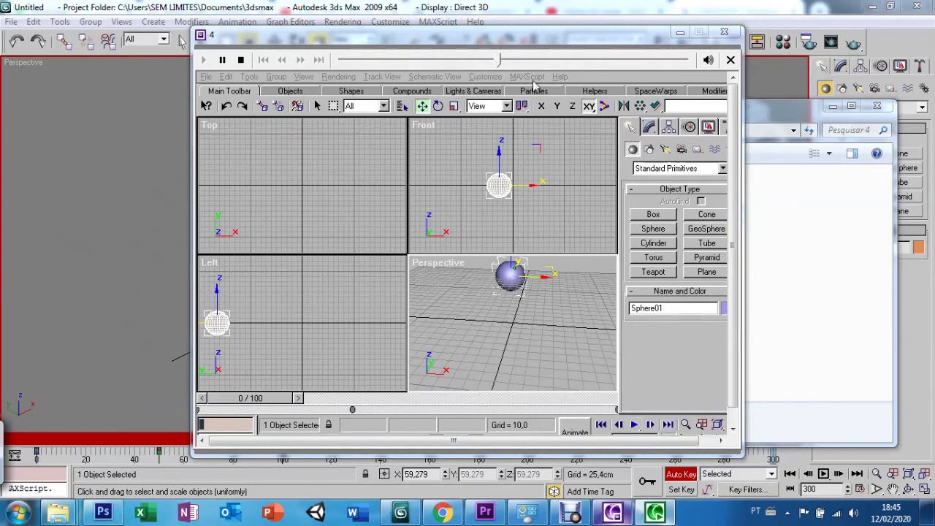
left_click(538, 60)
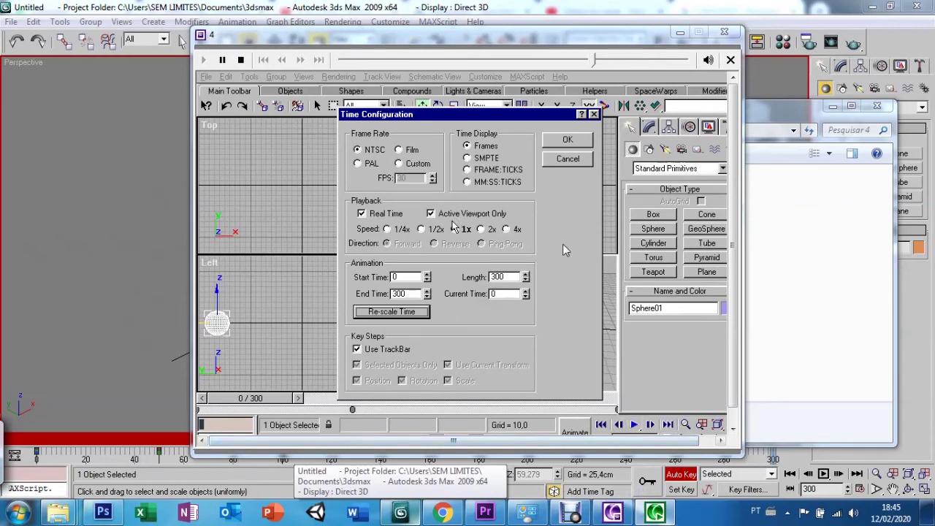
left_click(558, 60)
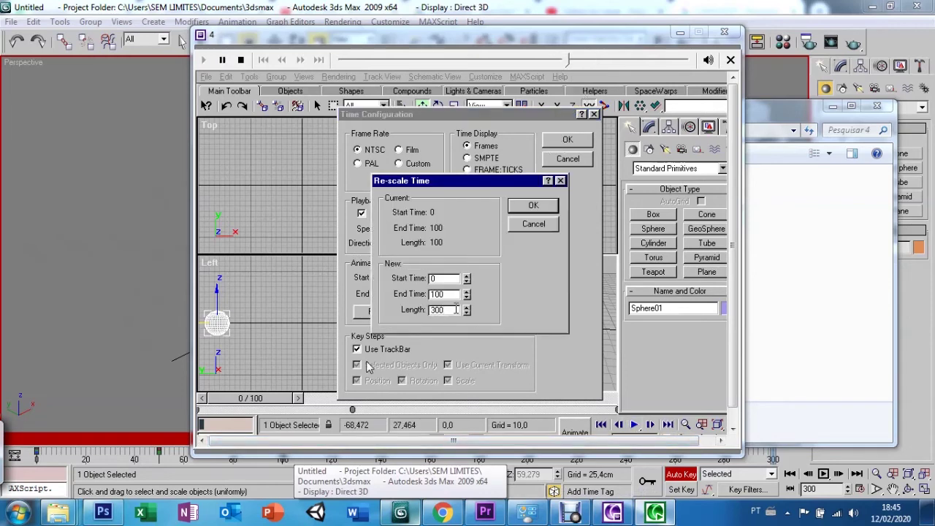
left_click(398, 513)
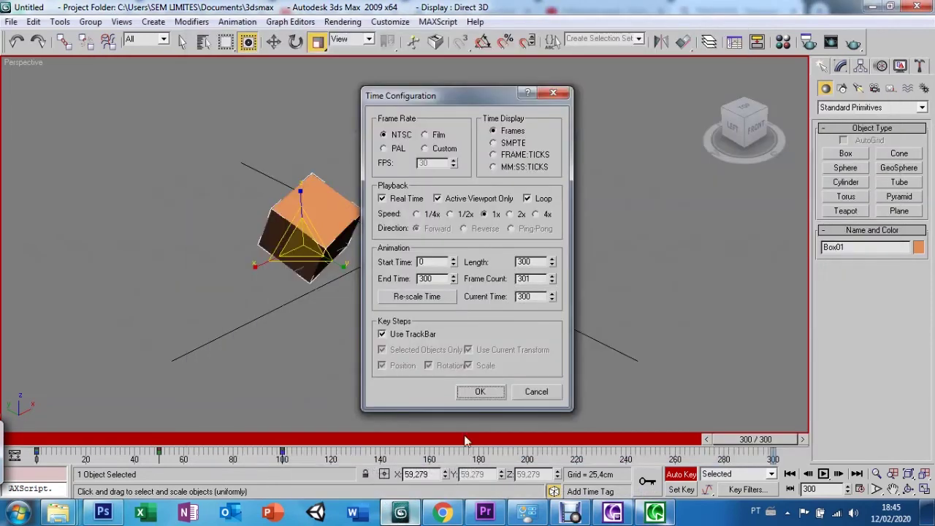
Try entering a new End Time and open Re-scale Time, then cancel both dialogs to keep 300 frames
double_click(424, 278)
type("1")
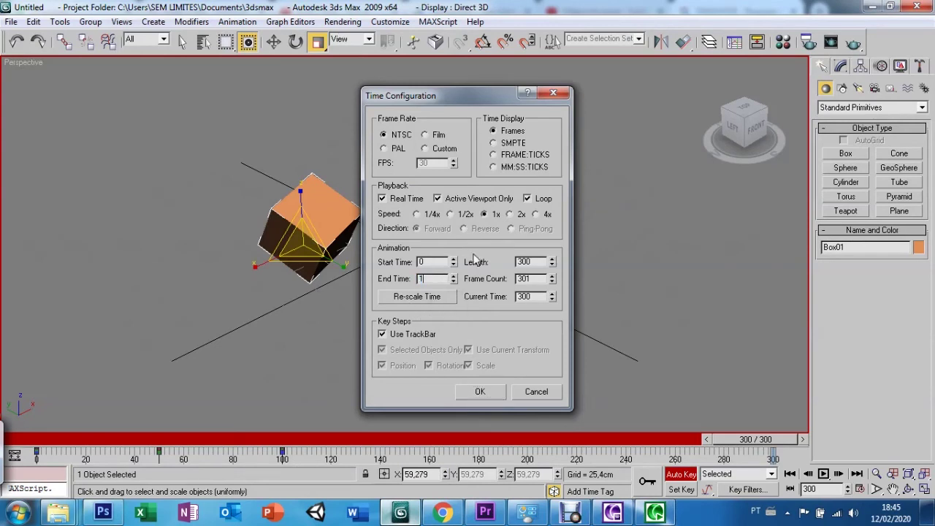
left_click(399, 295)
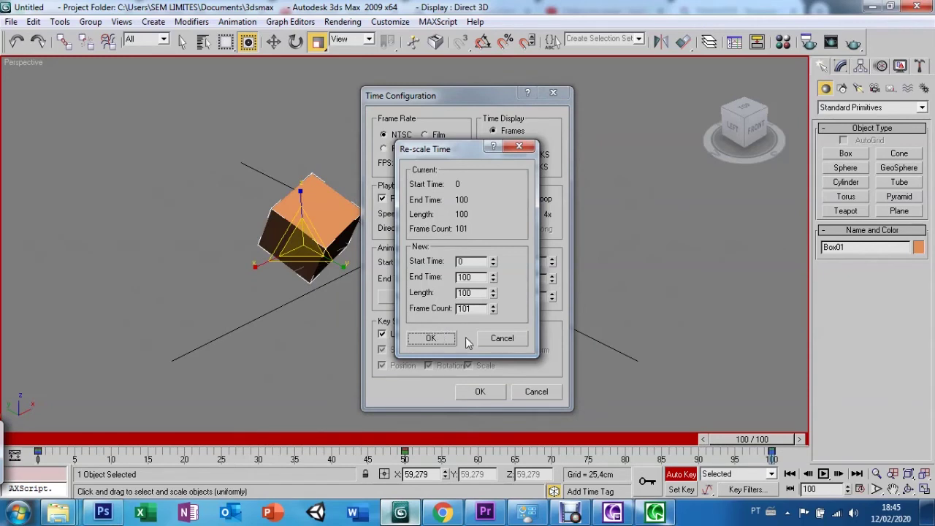
left_click(490, 337)
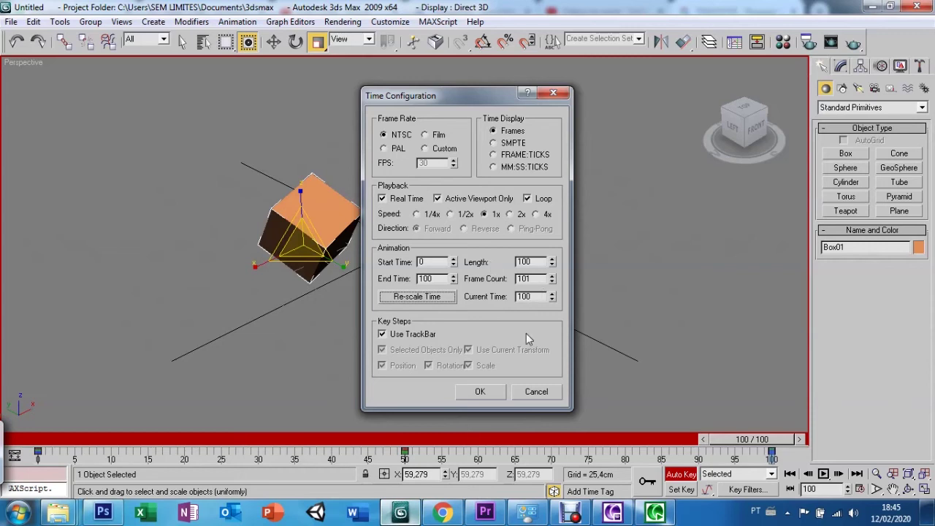
left_click(536, 392)
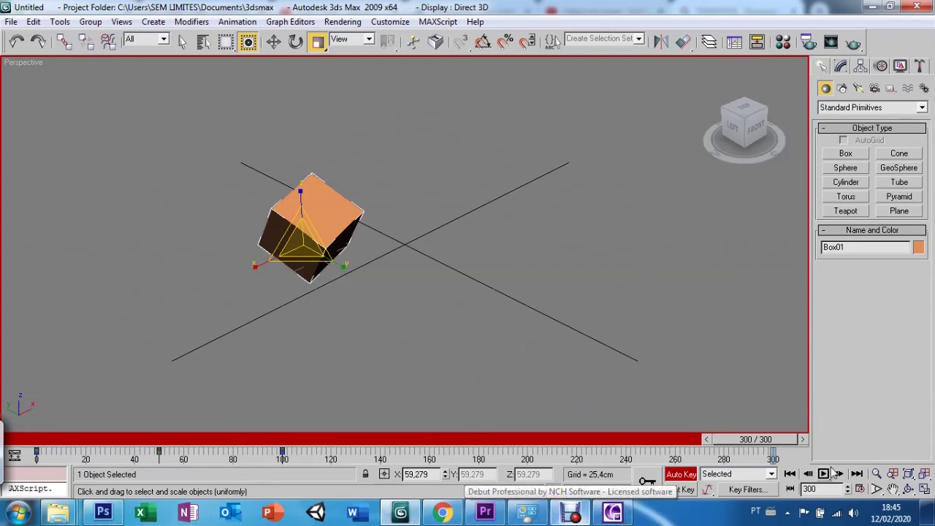
Shorten the timeline to End Time 100 without rescaling keys, then scrub to preview the box's motion
left_click(859, 489)
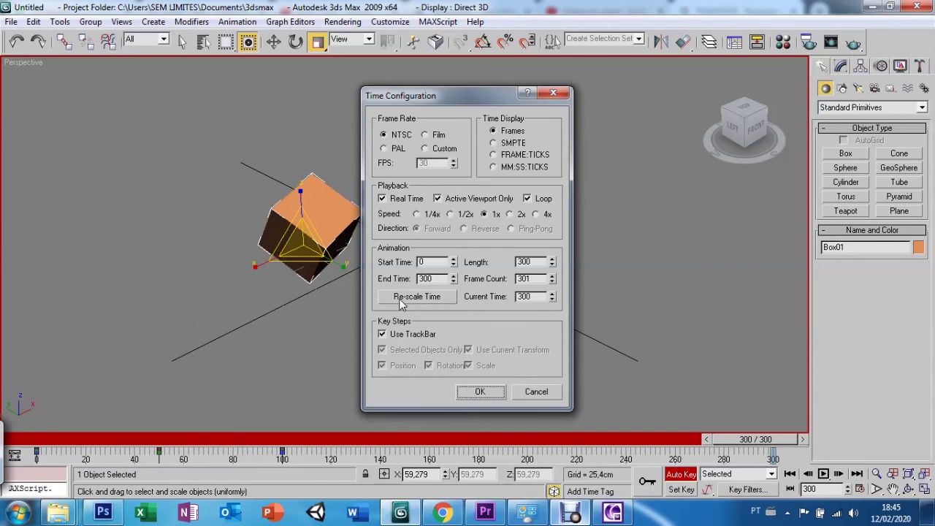
left_click_drag(436, 278, 416, 279)
type("10")
left_click(396, 301)
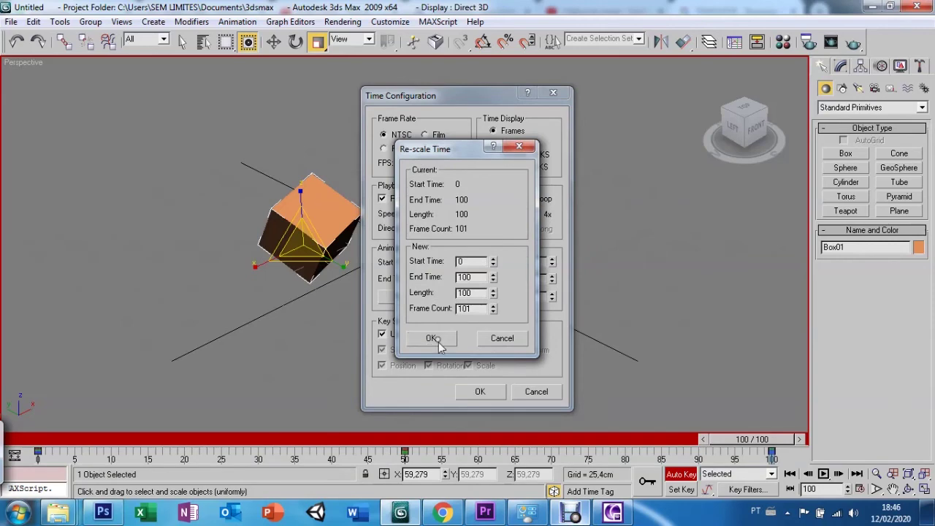
left_click(433, 339)
left_click(480, 391)
mouse_move(712, 446)
left_mouse_down()
mouse_move(78, 442)
mouse_move(482, 442)
mouse_move(717, 415)
mouse_move(710, 425)
mouse_move(209, 459)
mouse_move(44, 442)
mouse_move(767, 434)
left_mouse_up()
key("r")
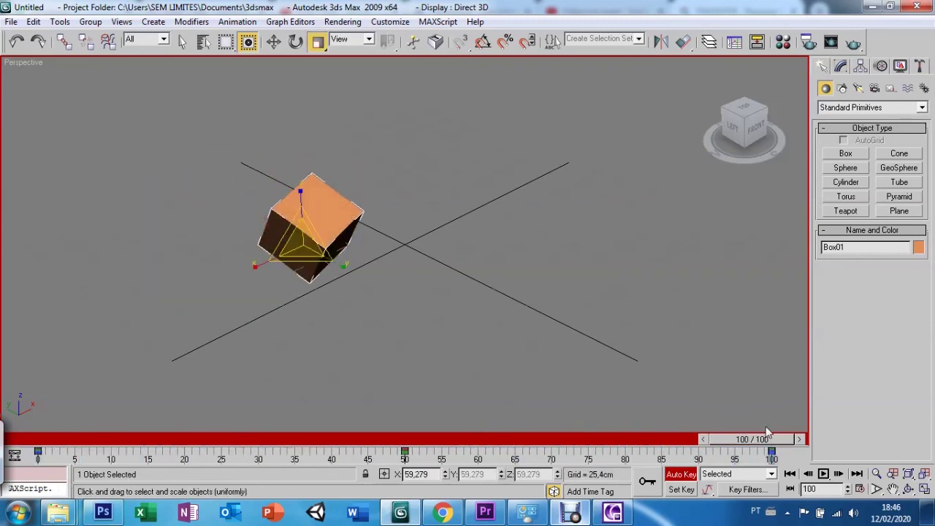
Set Length to 300, then use Re-scale Time to compress the box's keys into 100 frames
left_click(859, 489)
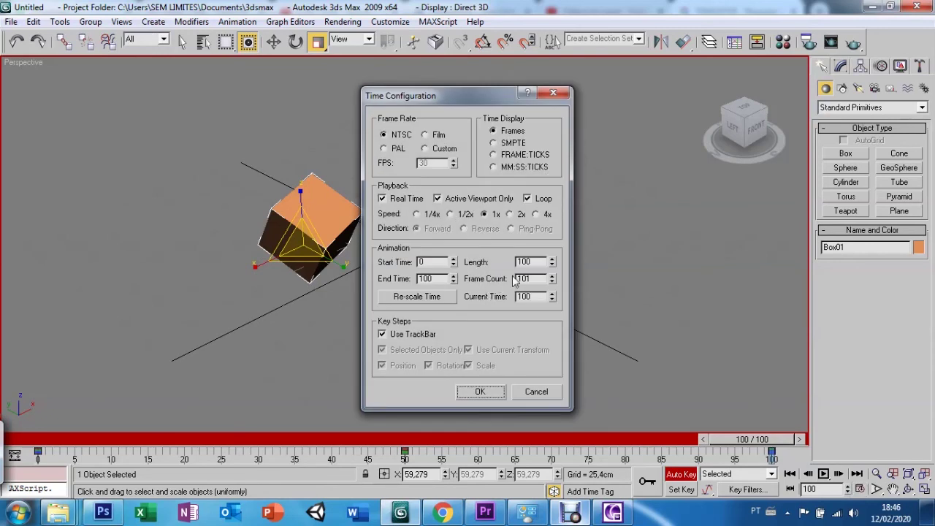
double_click(538, 261)
type("300")
left_click(397, 302)
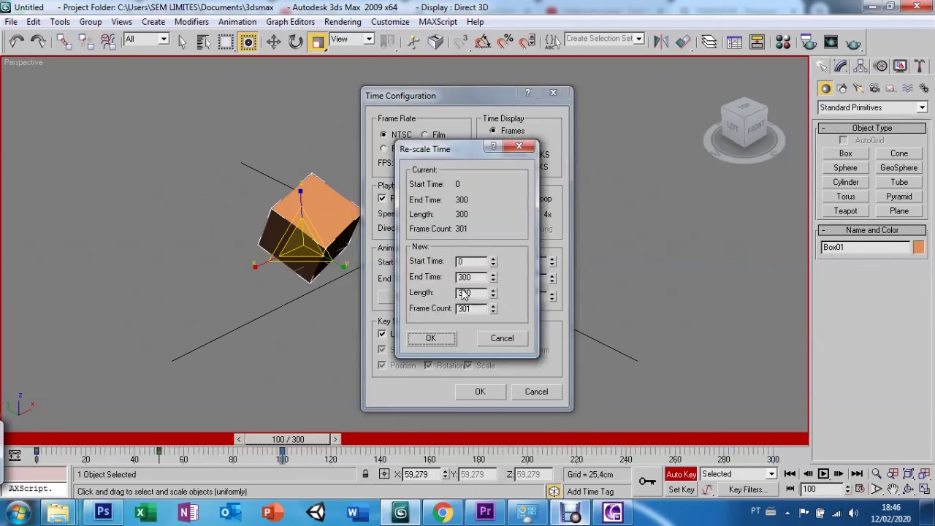
type("0")
left_click(429, 338)
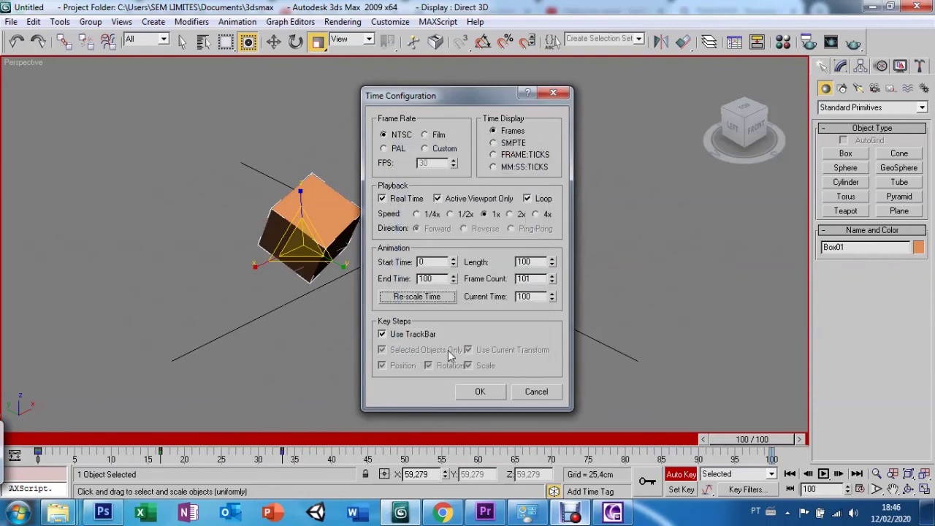
left_click(478, 393)
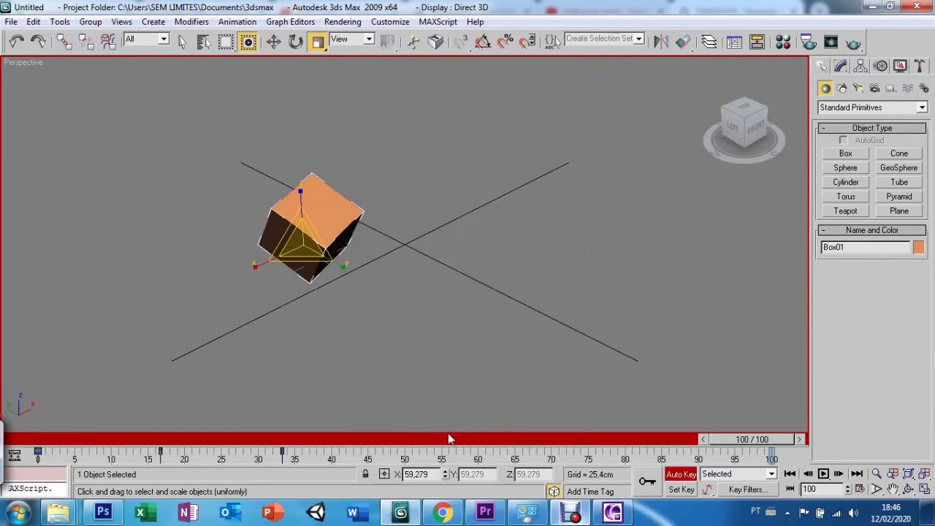
mouse_move(739, 439)
left_mouse_down()
mouse_move(52, 439)
mouse_move(197, 458)
mouse_move(376, 460)
mouse_move(367, 471)
left_mouse_up()
key("r")
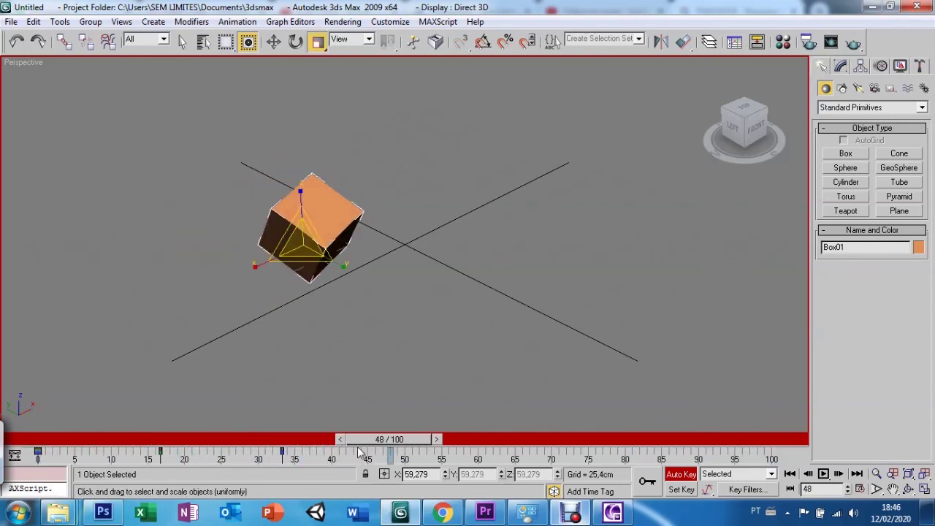